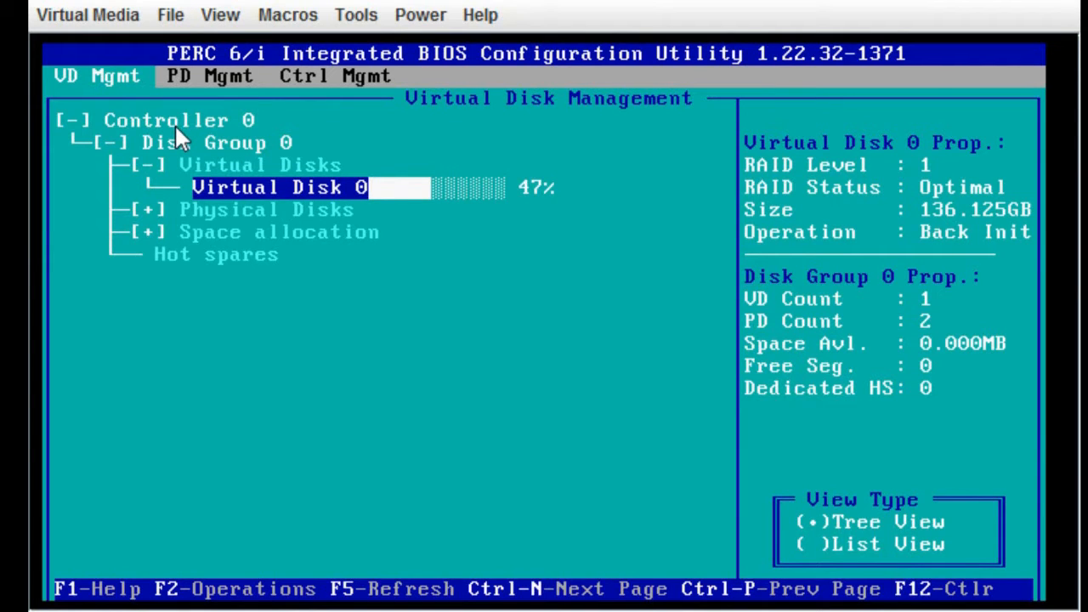
Step: Review the physical disk and controller management pages and return to the virtual disk overview
key(ctrl+n)
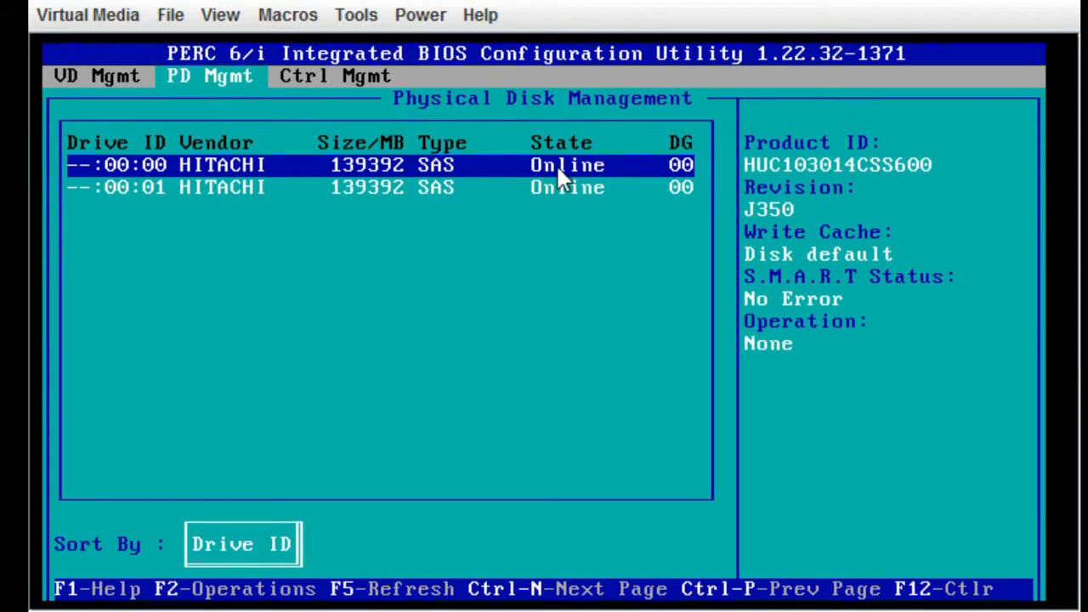
key(ctrl+p)
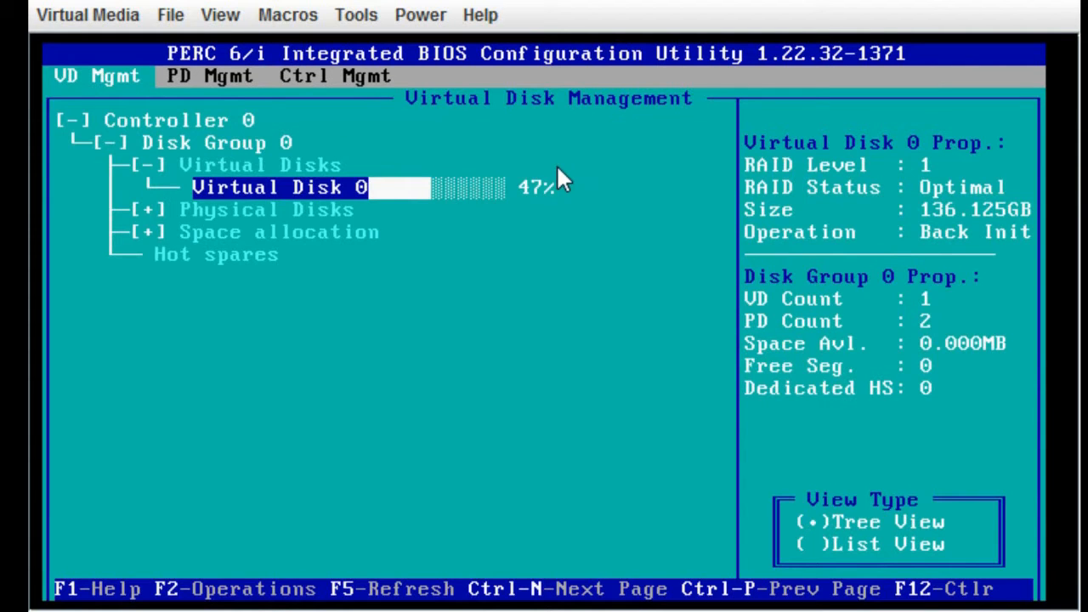
key(ctrl+n)
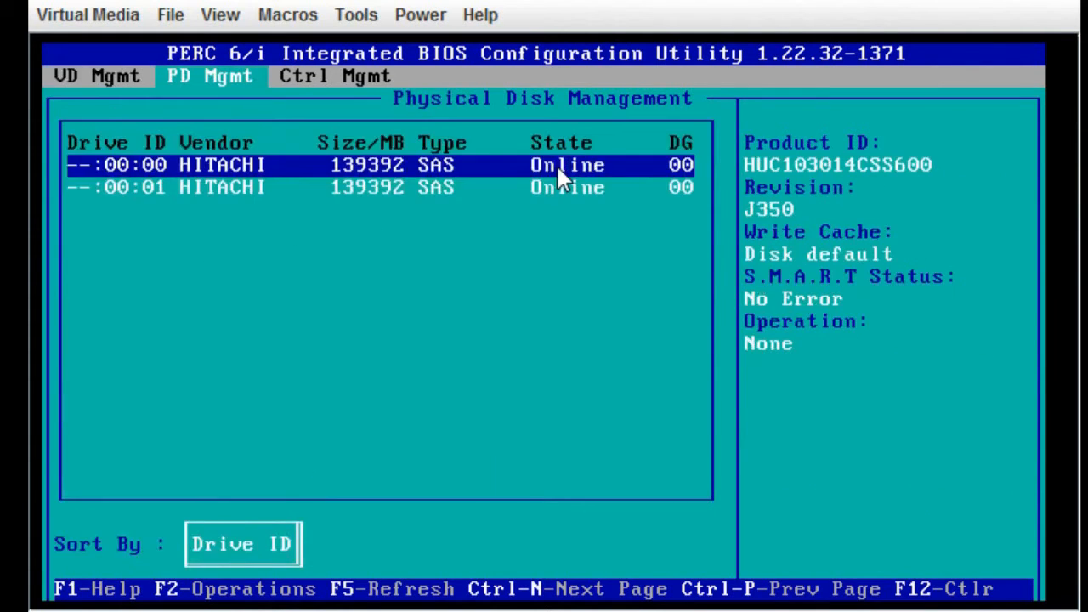
key(ctrl+n)
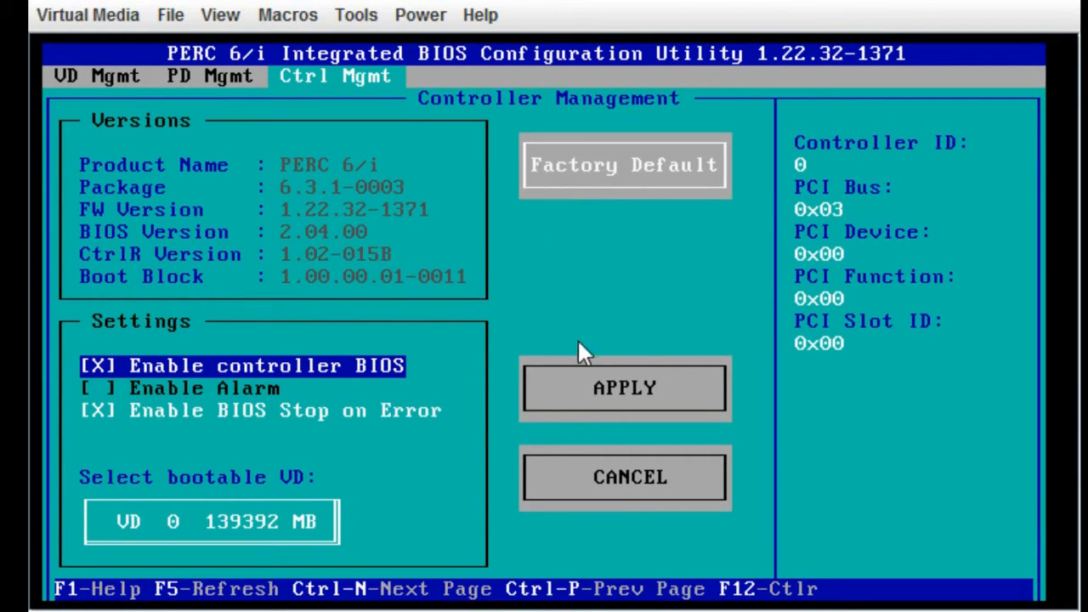
key(ctrl+n)
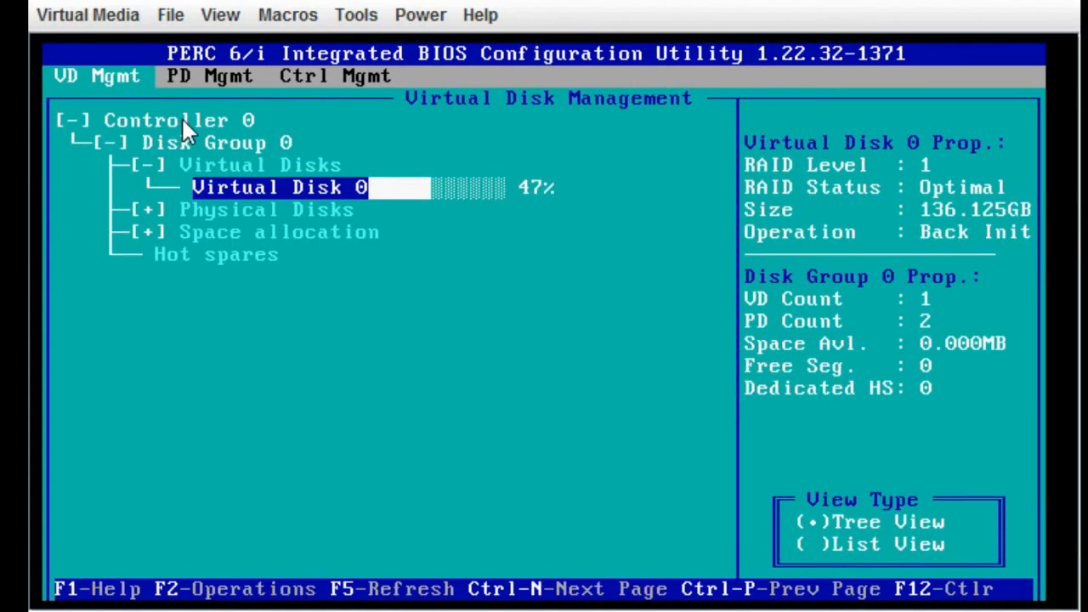
Step: Delete Virtual Disk 0 from Disk Group 0 and confirm the loss of its data
key(F2)
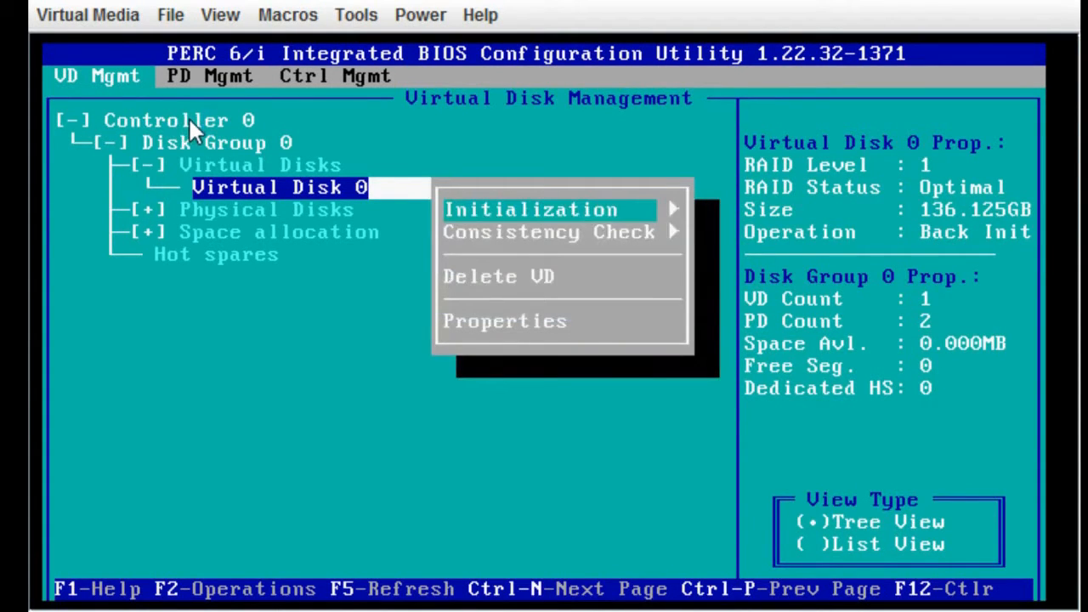
key(Down)
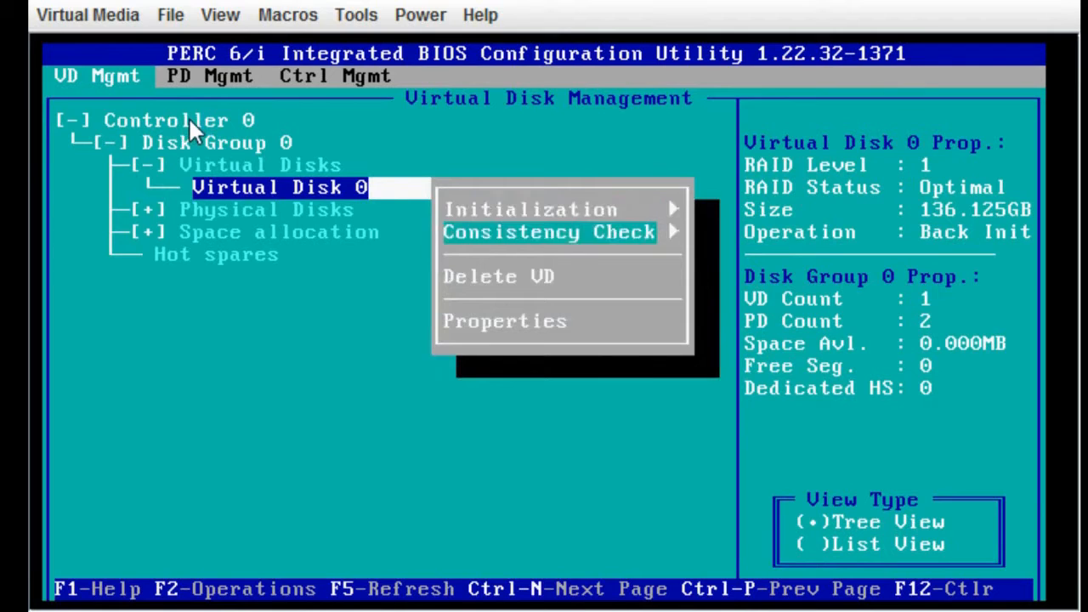
key(Down)
key(Return)
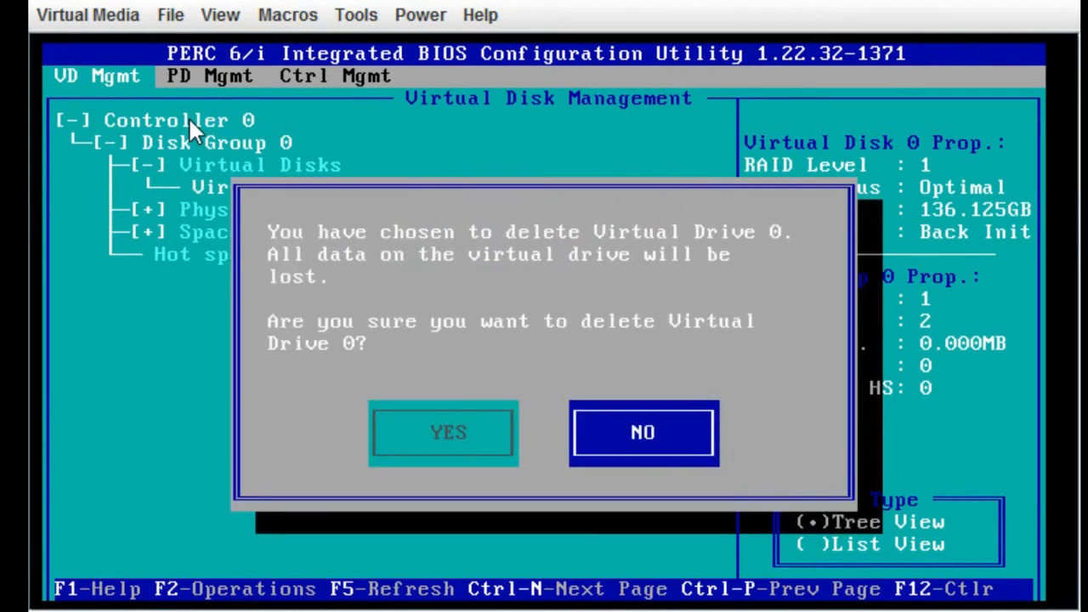
key(Left)
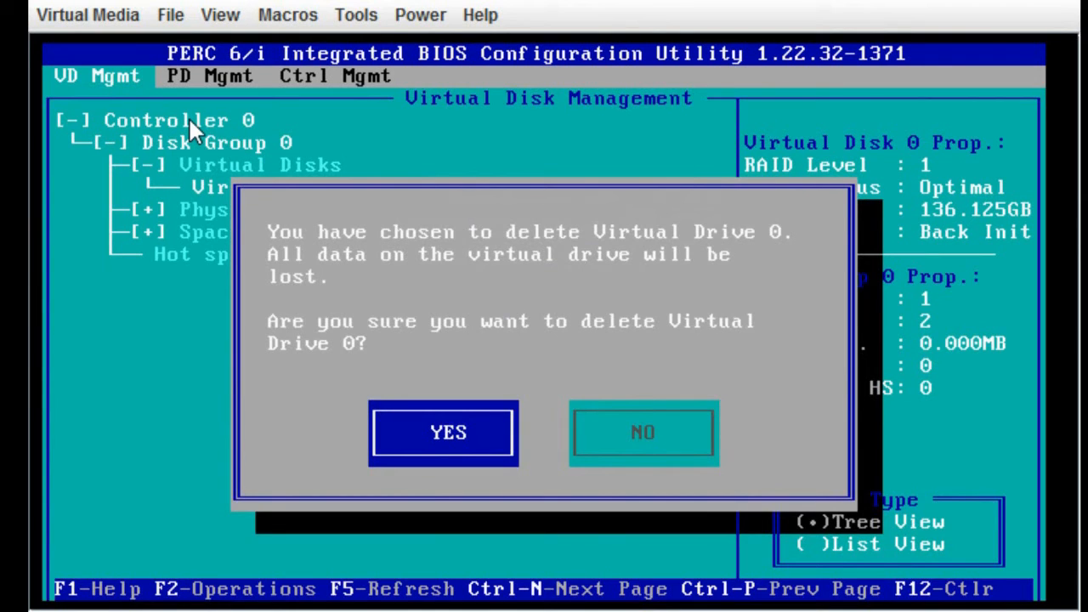
key(Return)
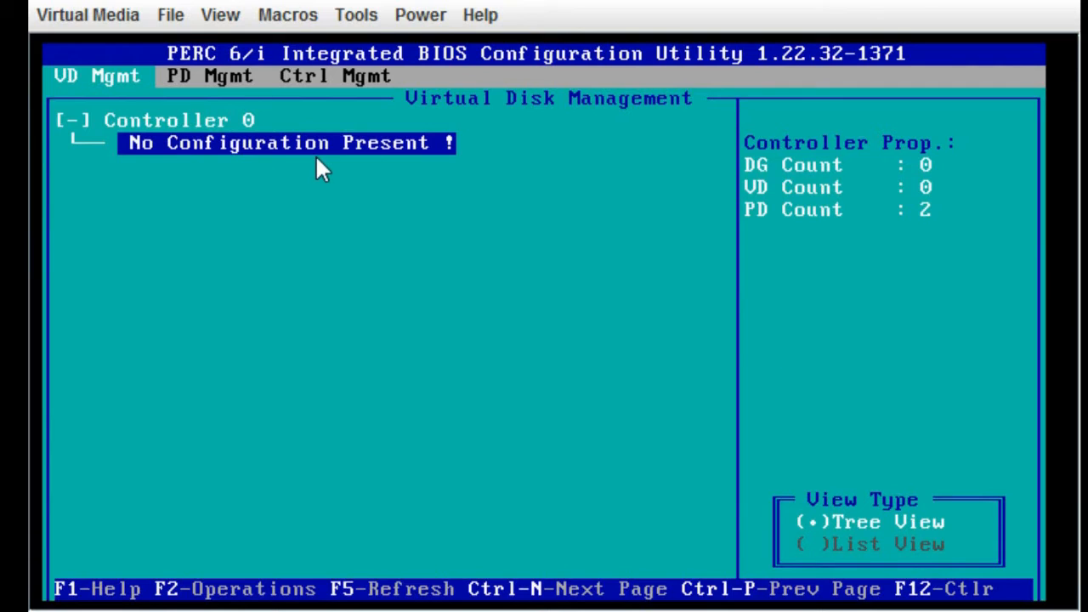
Step: Start creating a new virtual disk on Controller 0 and set its RAID level to RAID-1
key(F2)
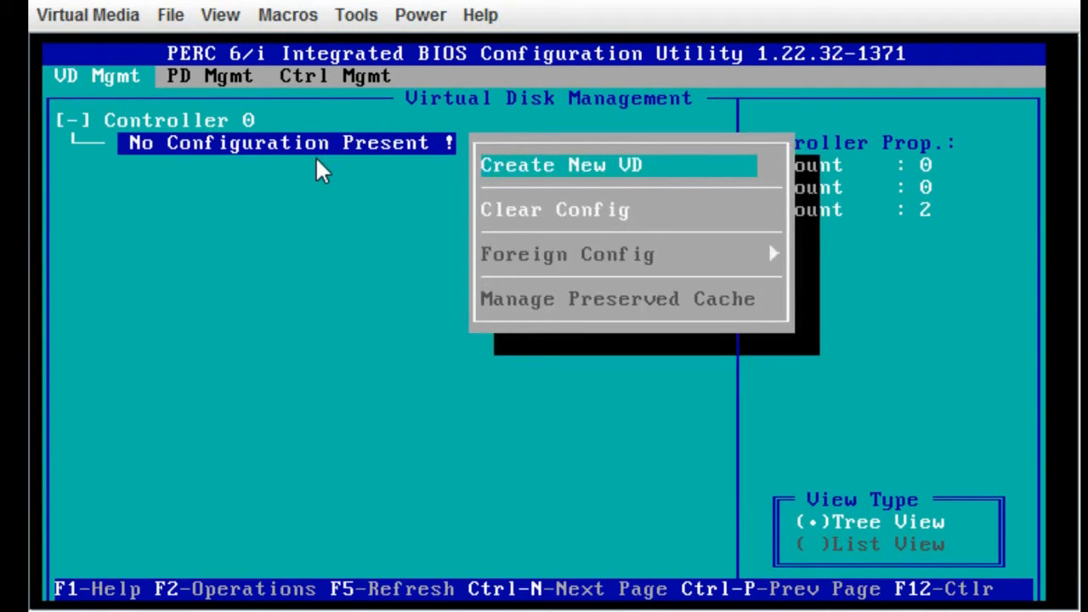
key(Down)
key(Up)
key(Return)
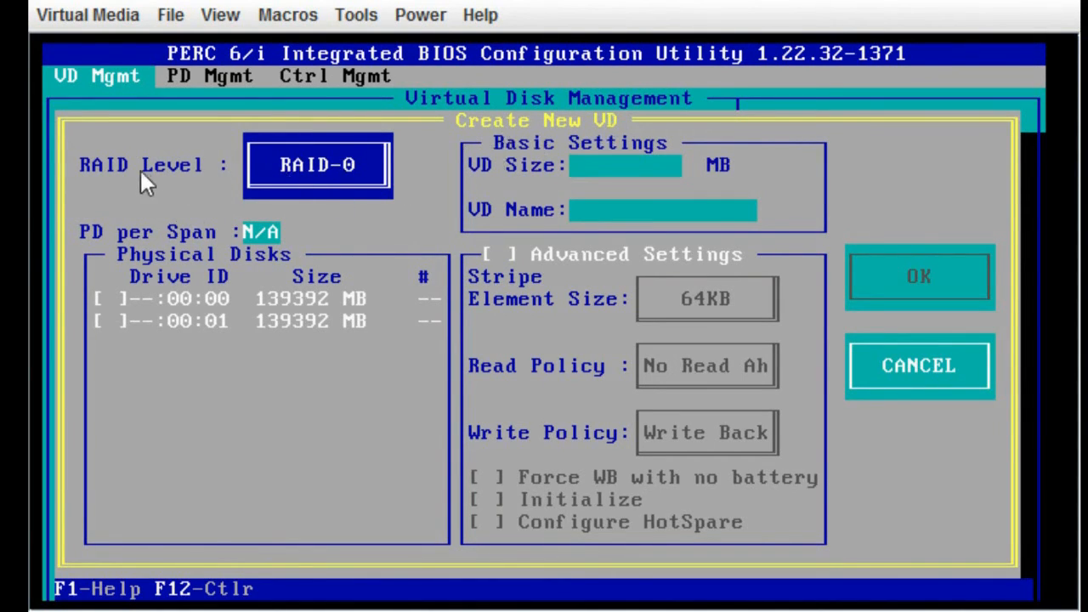
key(Return)
key(Down)
key(Up)
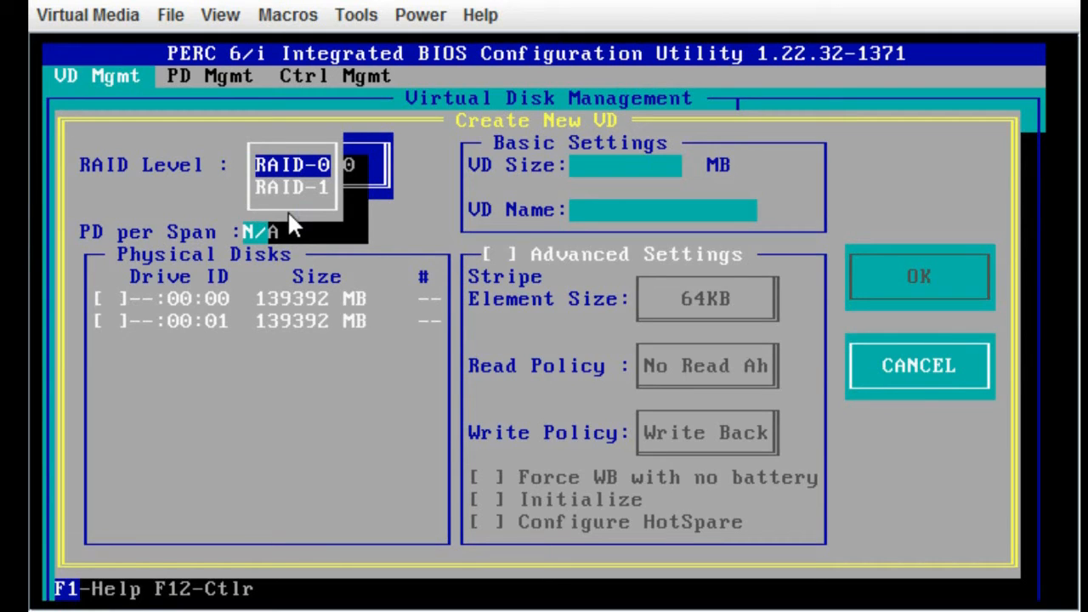
key(Down)
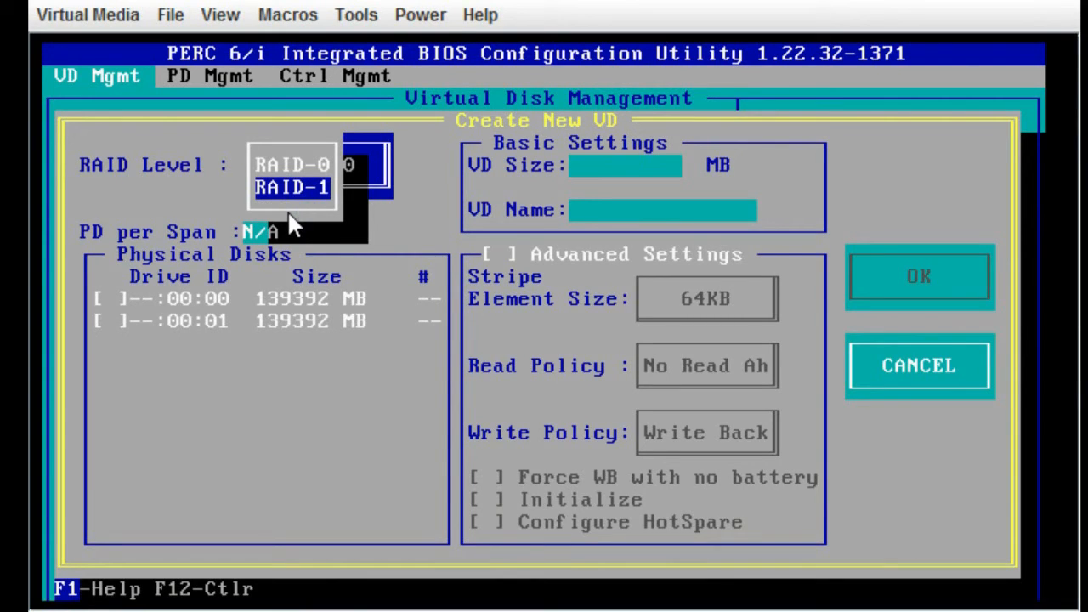
key(Return)
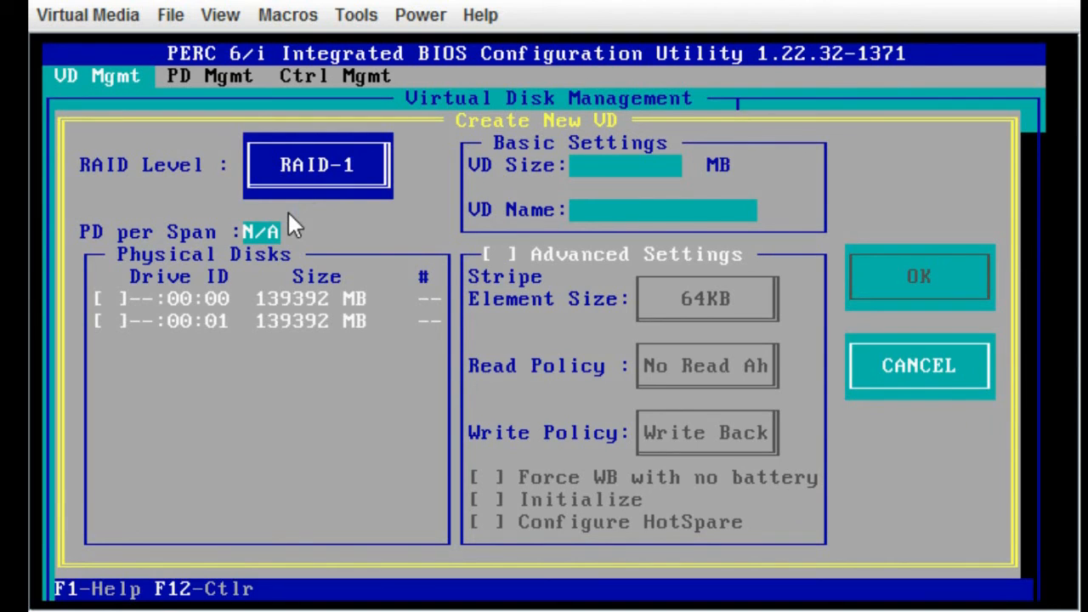
Step: Add physical disks 00:00 and 00:01 to the array and create the virtual disk with default settings, acknowledging the initialization recommendation
key(Tab)
key(space)
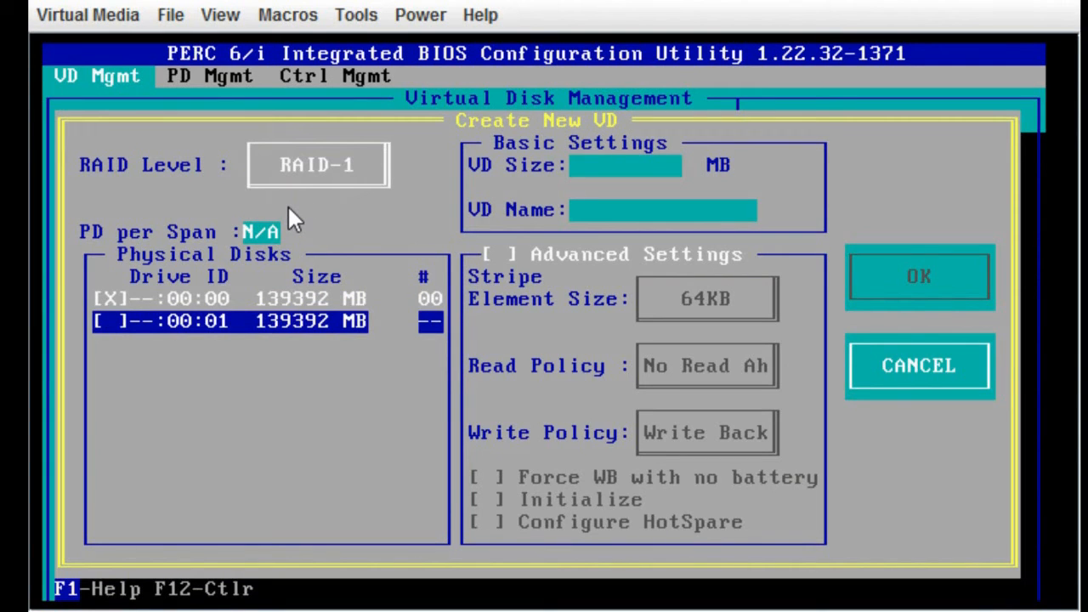
key(space)
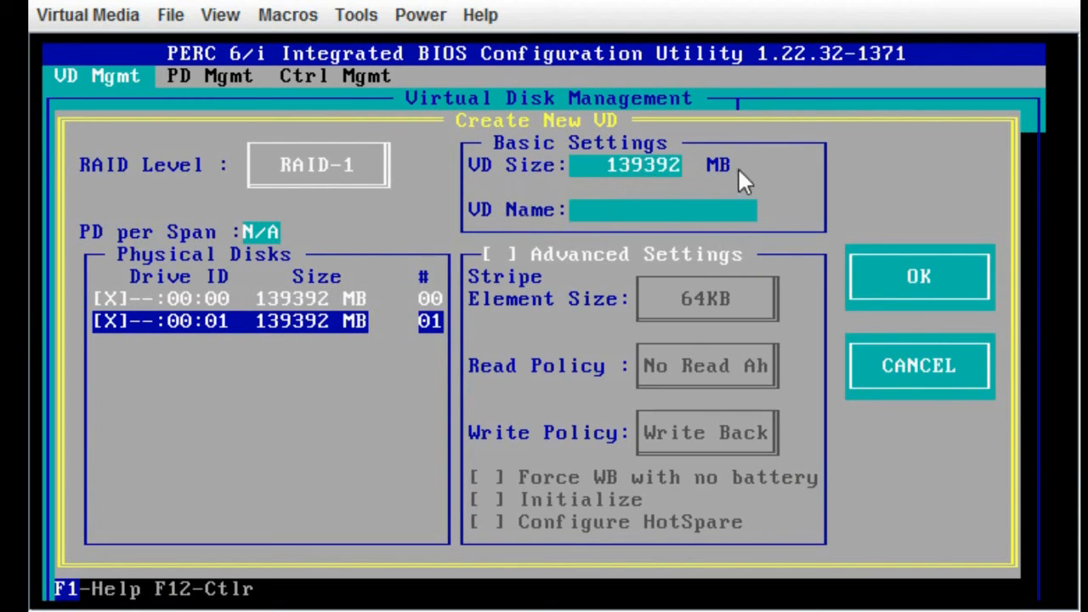
key(Tab)
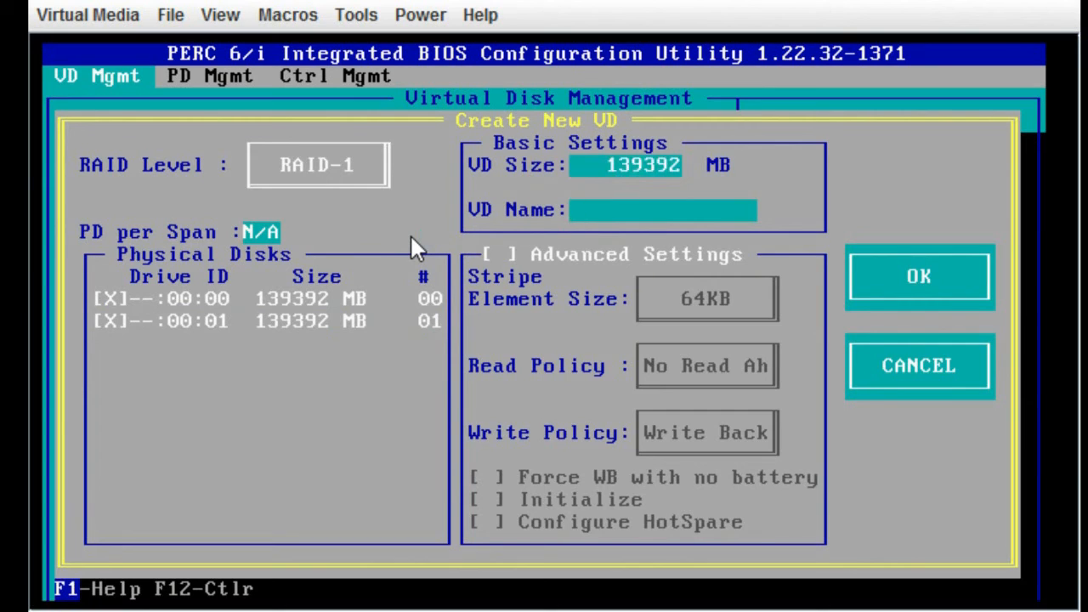
key(Tab)
key(Tab)
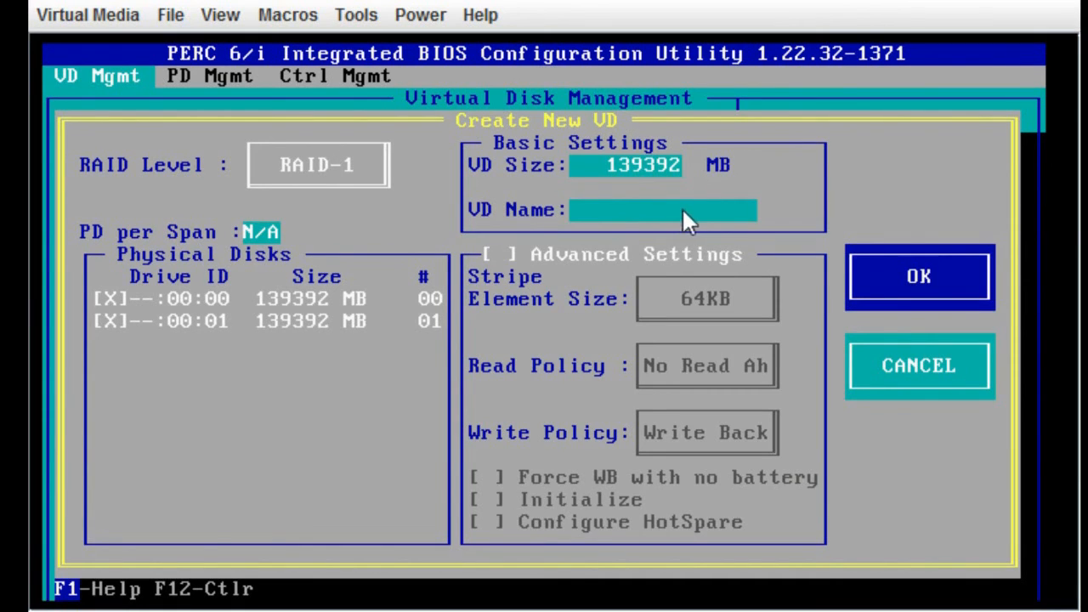
key(Return)
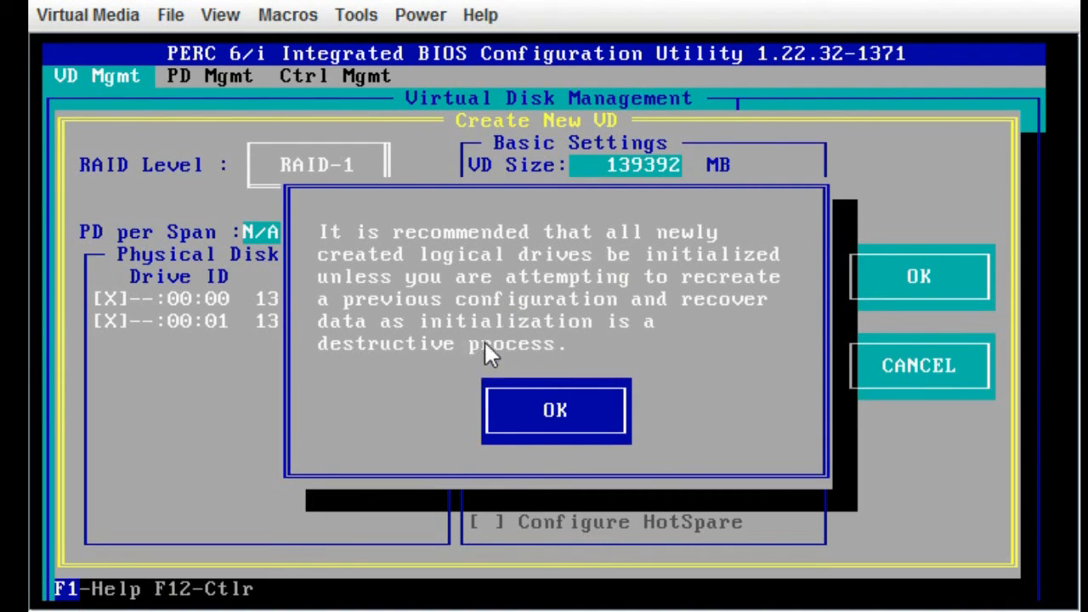
click(501, 404)
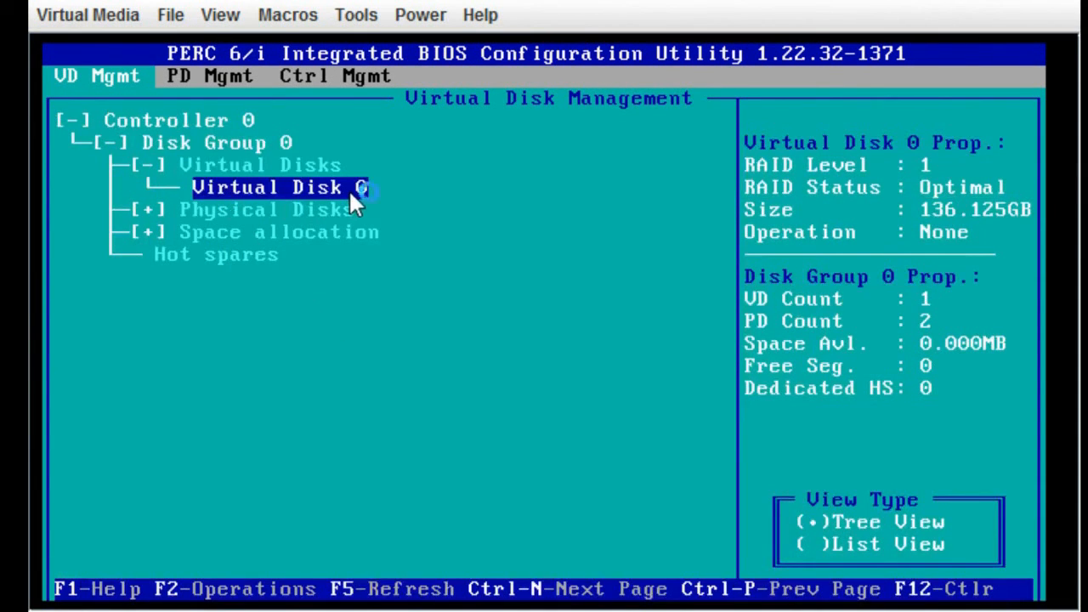
Step: Run a fast initialization on the new Virtual Disk 0, confirm the data destruction and acknowledge its completion
key(F2)
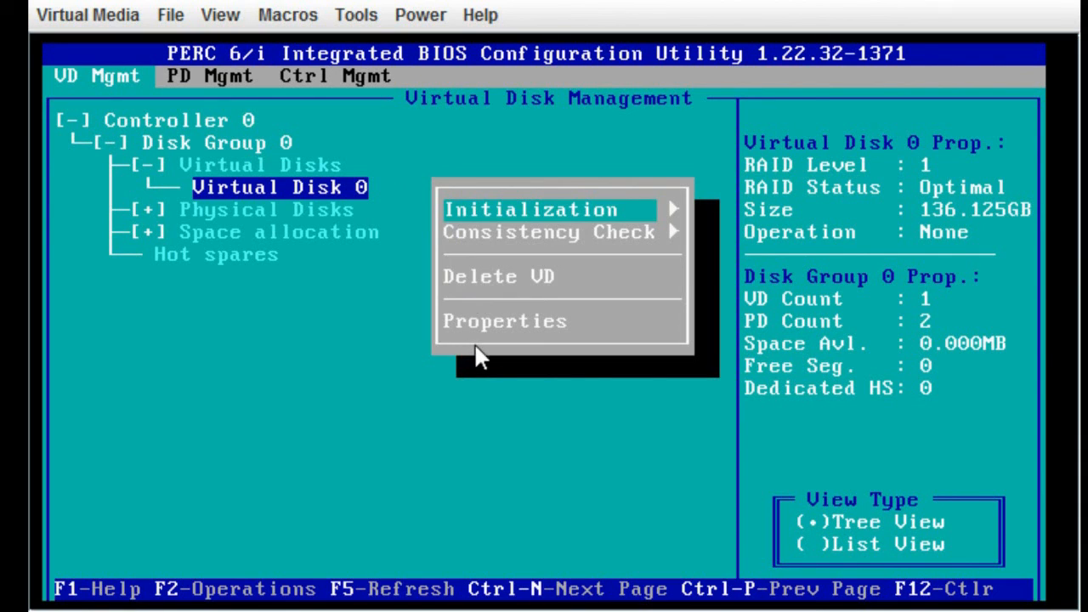
key(Return)
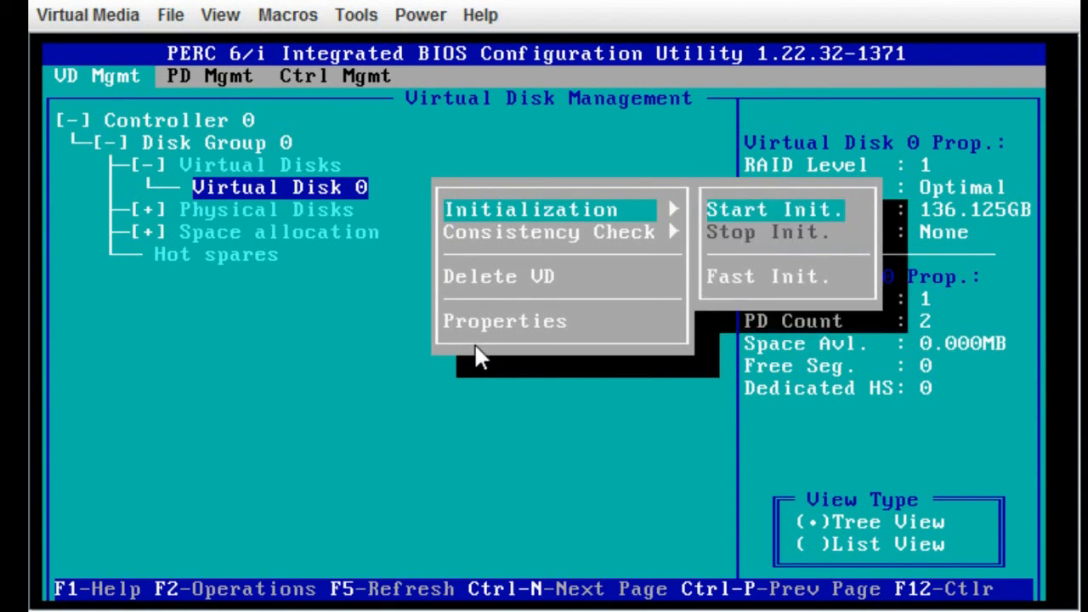
key(Down)
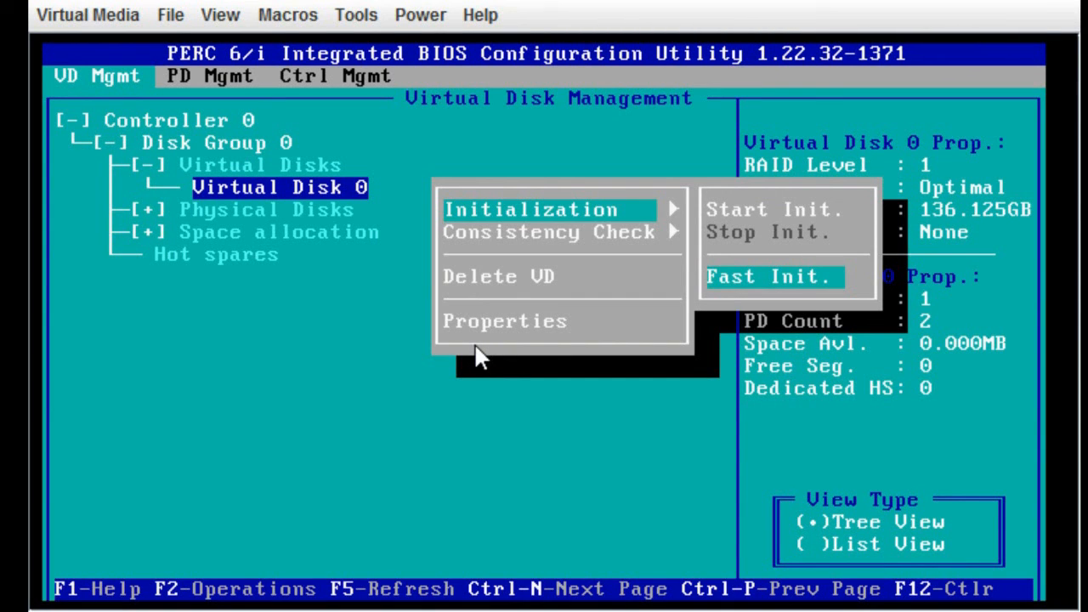
key(Return)
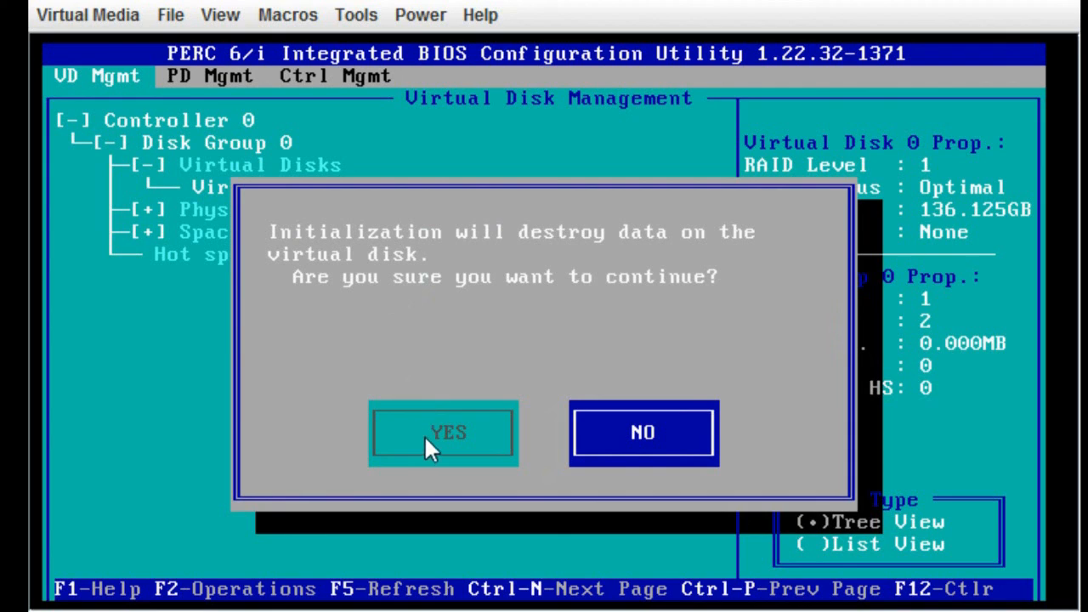
key(Left)
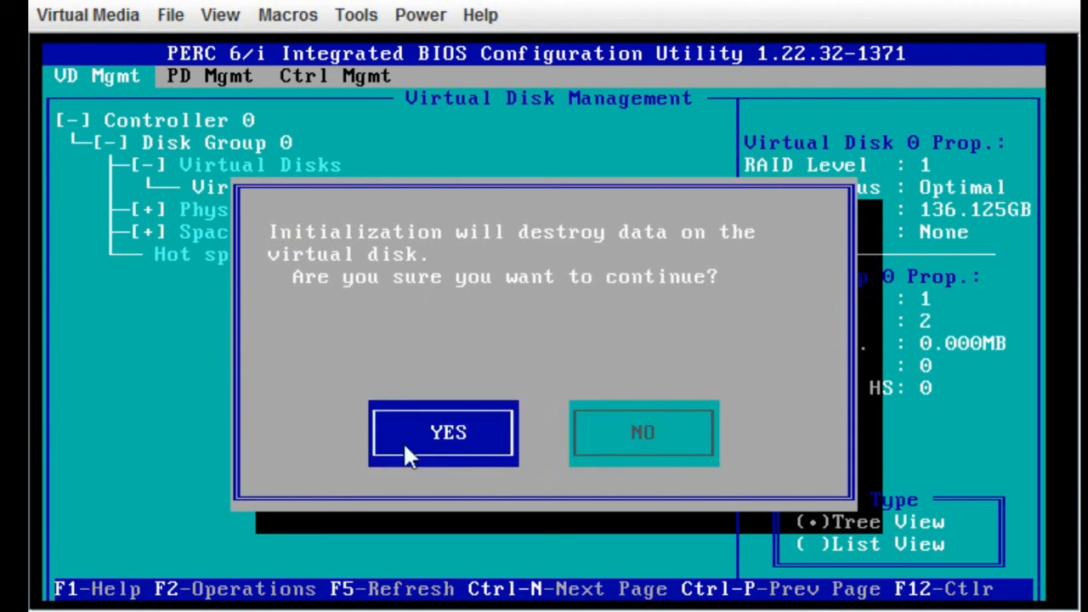
key(Return)
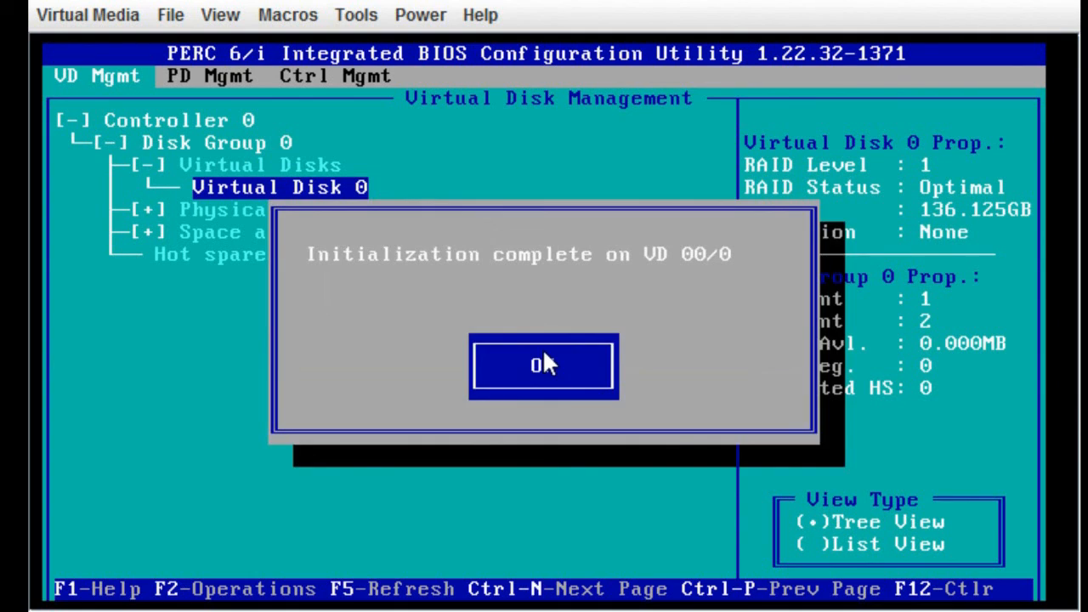
click(545, 354)
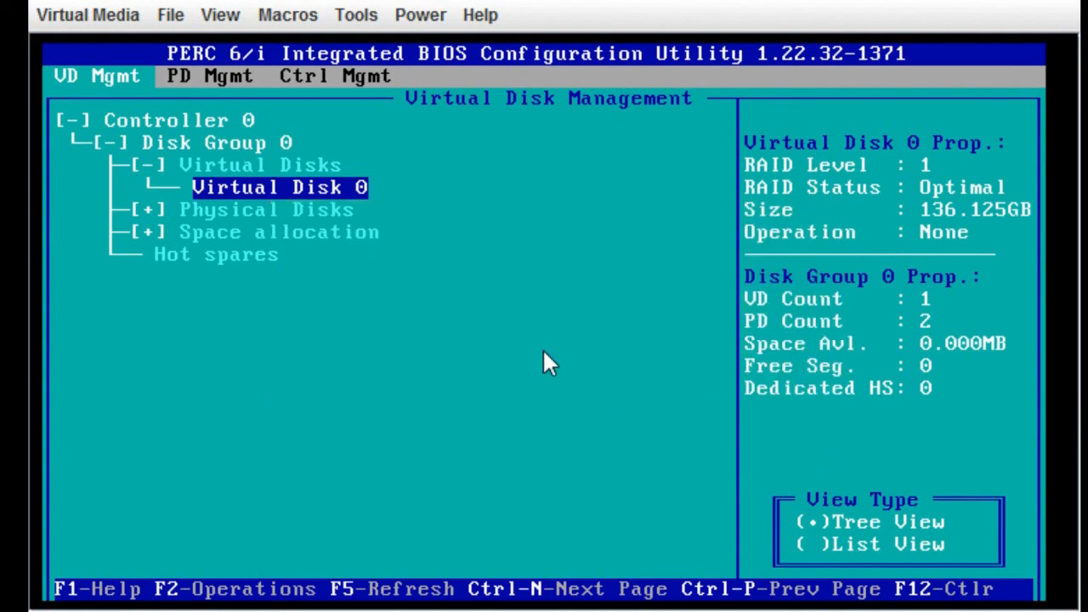